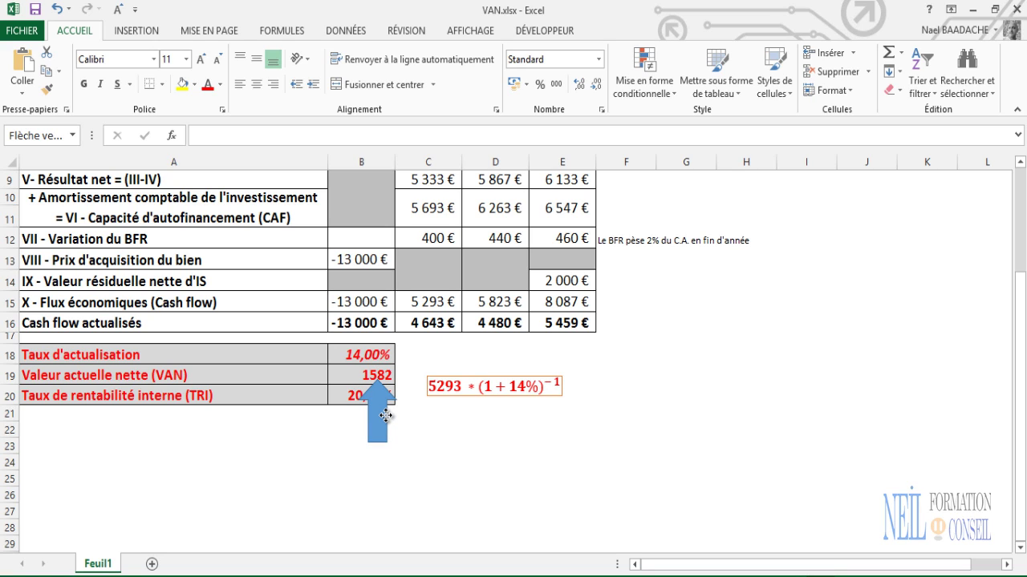
Step: Move the blue arrow away from the VAN result to the blank area beside the upper table, around column I
drag(386, 416, 767, 341)
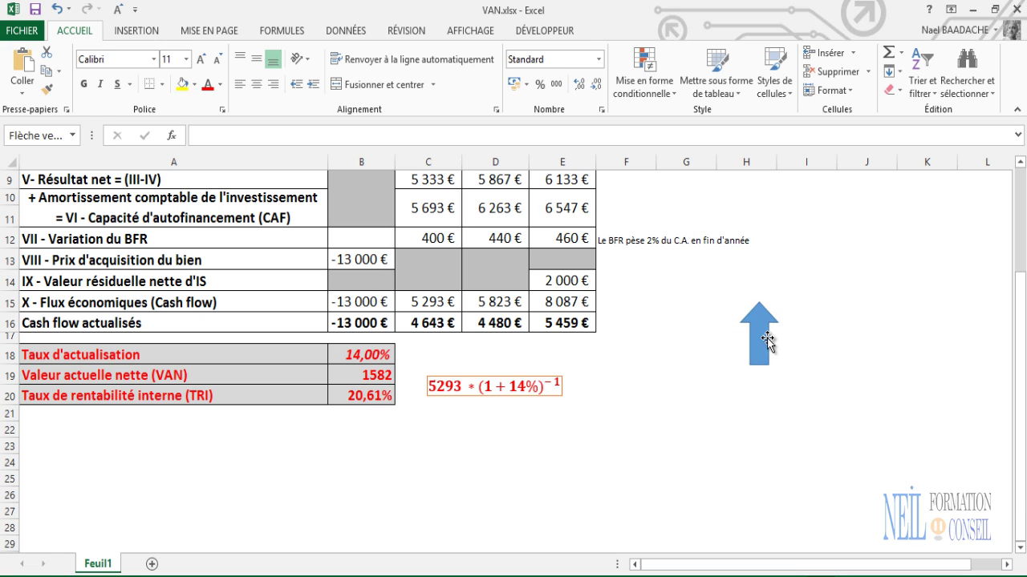
scroll(890, 366, up, 3)
drag(759, 485, 823, 266)
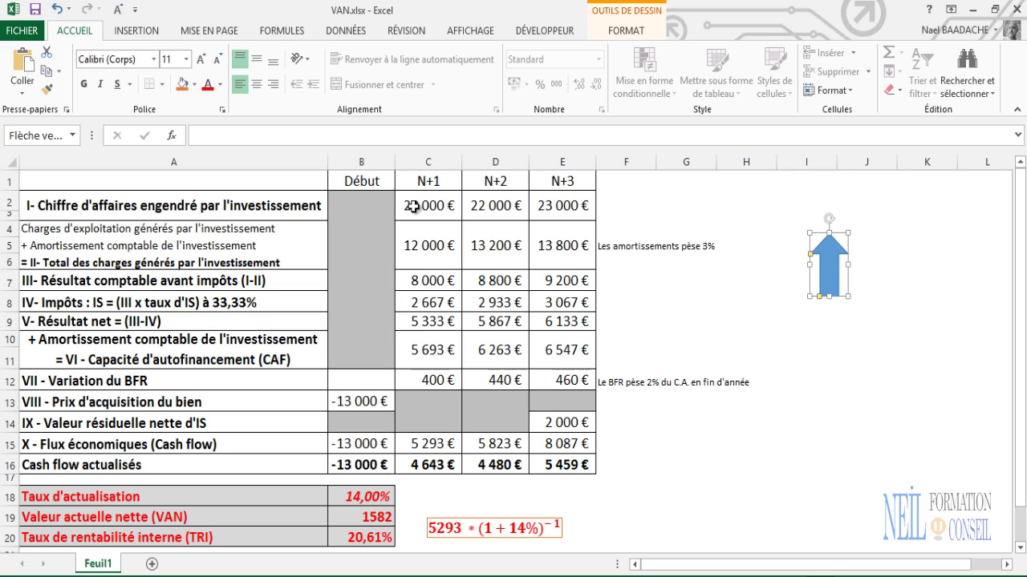
Step: Examine the N+1 revenue, the total charges formula and the depreciation note in F5, pointing at the note with the blue arrow
click(412, 206)
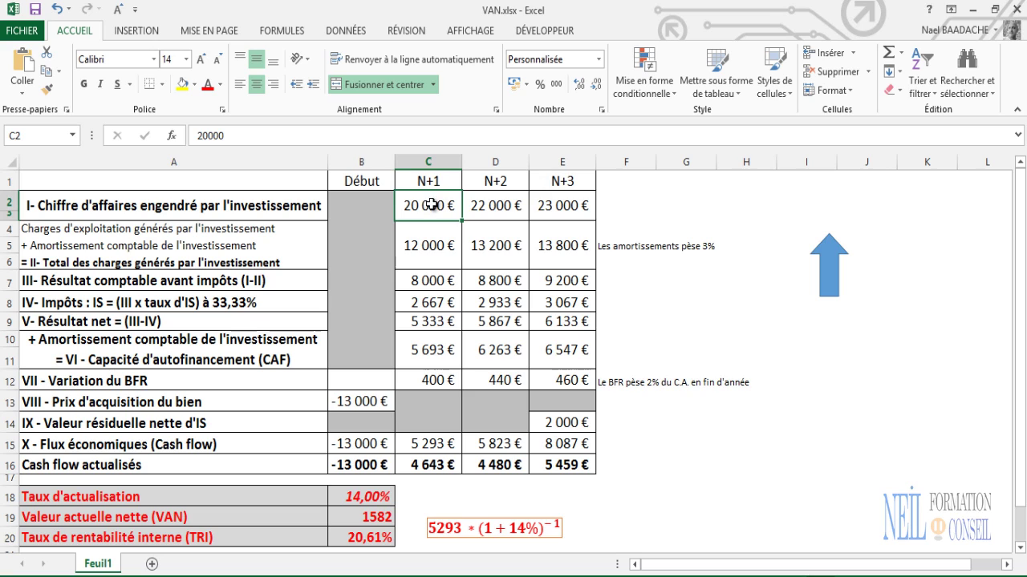
click(435, 249)
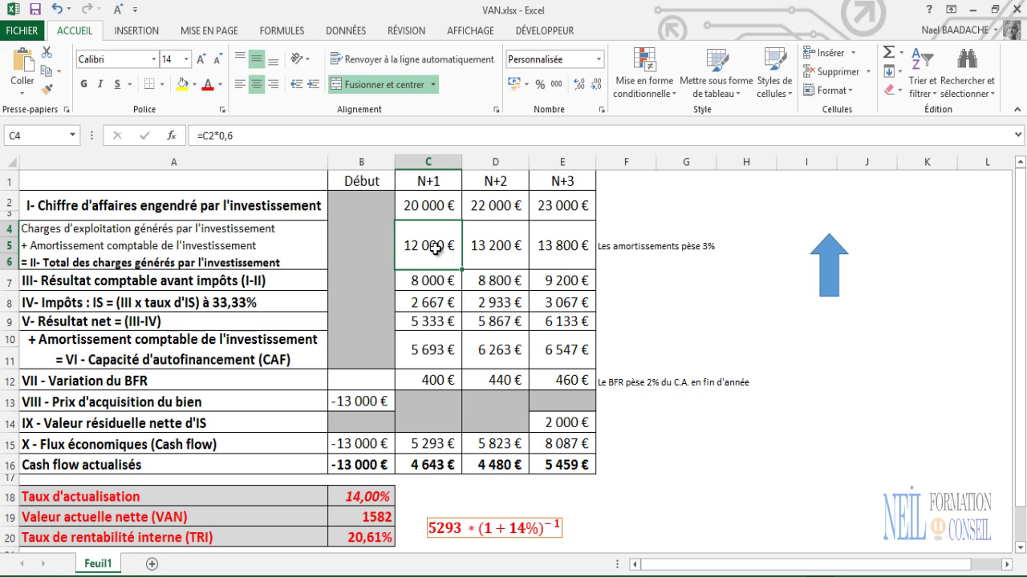
click(632, 246)
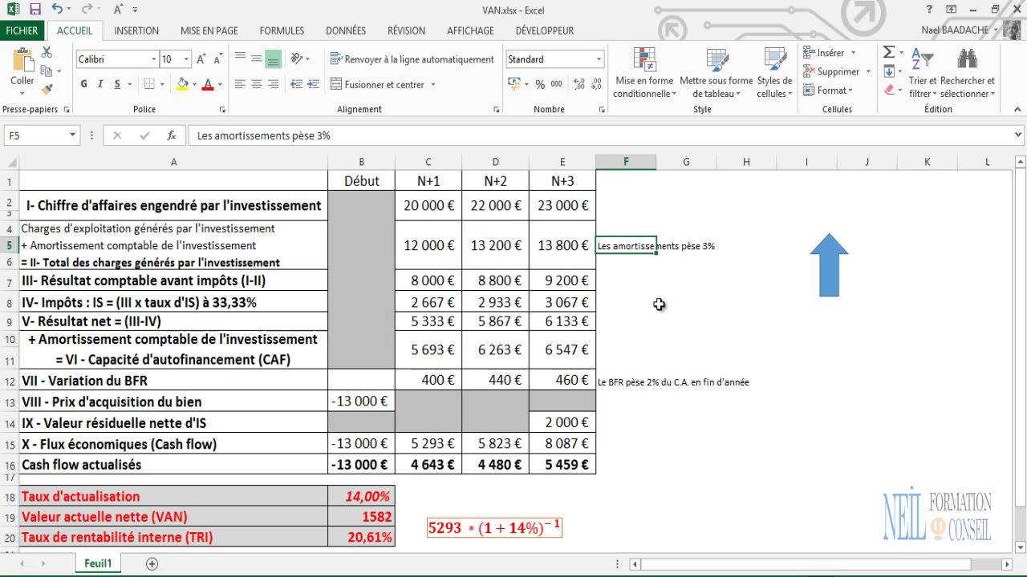
click(720, 305)
drag(836, 278, 684, 304)
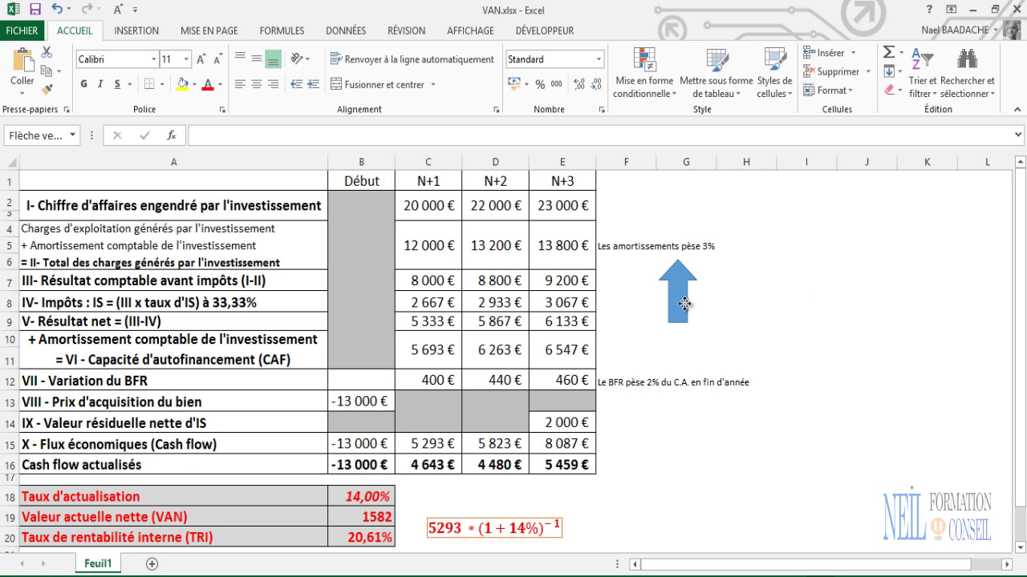
mouse_move(684, 304)
mouse_down()
mouse_move(425, 291)
mouse_move(730, 327)
mouse_move(774, 309)
mouse_up()
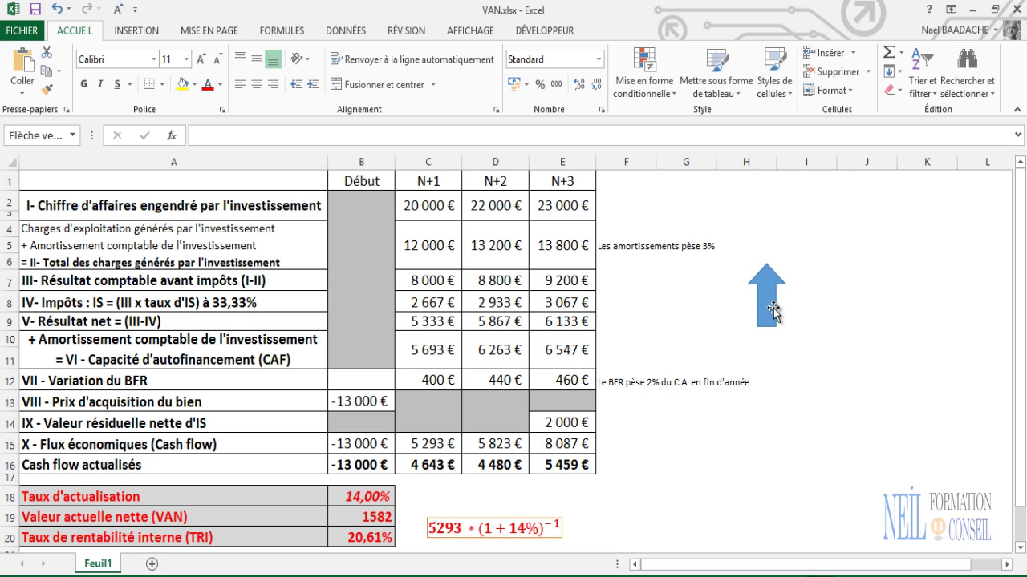
Step: Examine the N+1 formulas for the pre-tax result, the corporate tax and the net result in C7 to C9
click(425, 281)
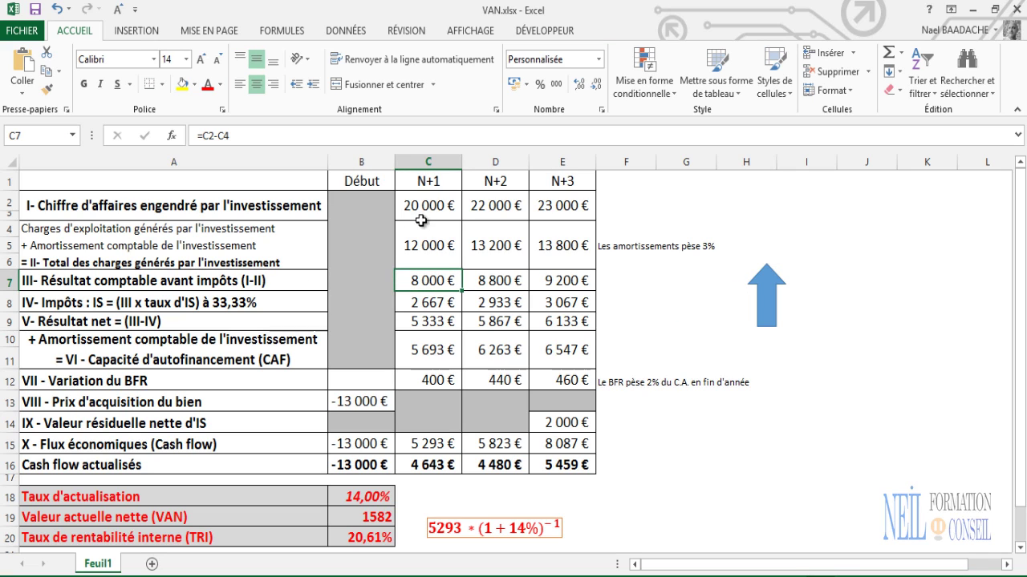
click(433, 306)
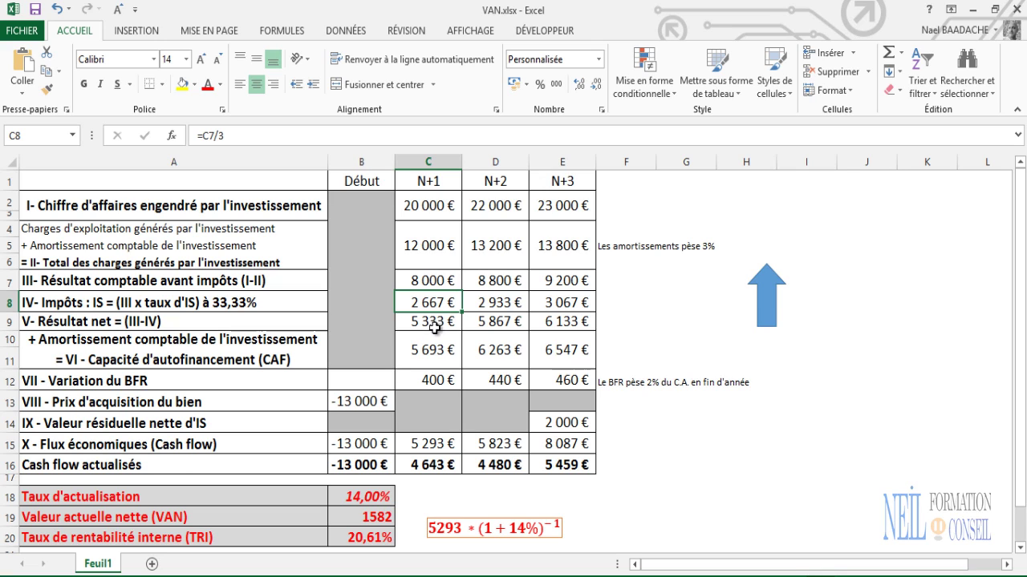
drag(775, 312, 773, 337)
click(685, 321)
click(420, 324)
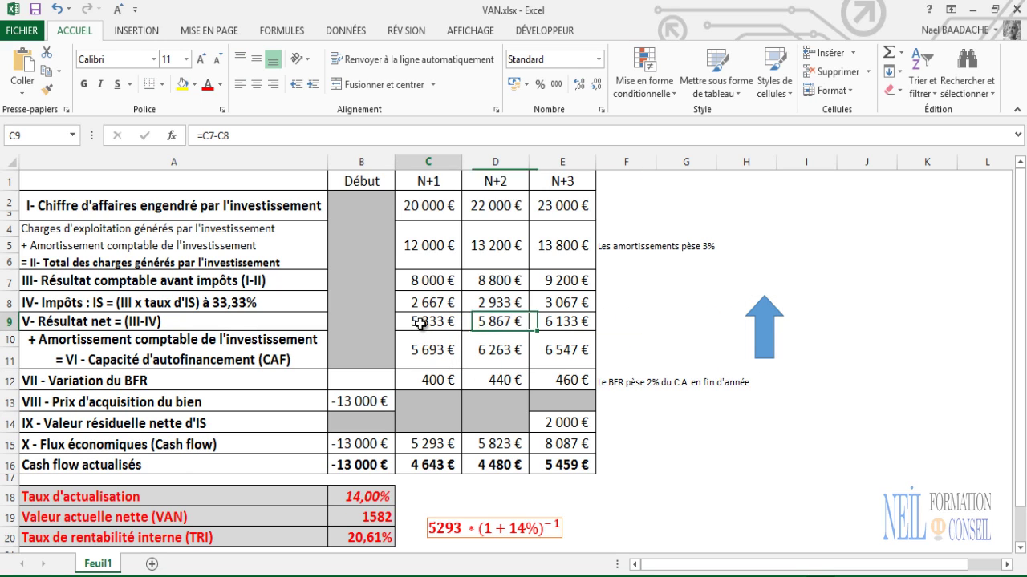
Step: Examine how the N+1 self-financing capacity in C10 and the BFR variation in C12 are calculated
click(429, 350)
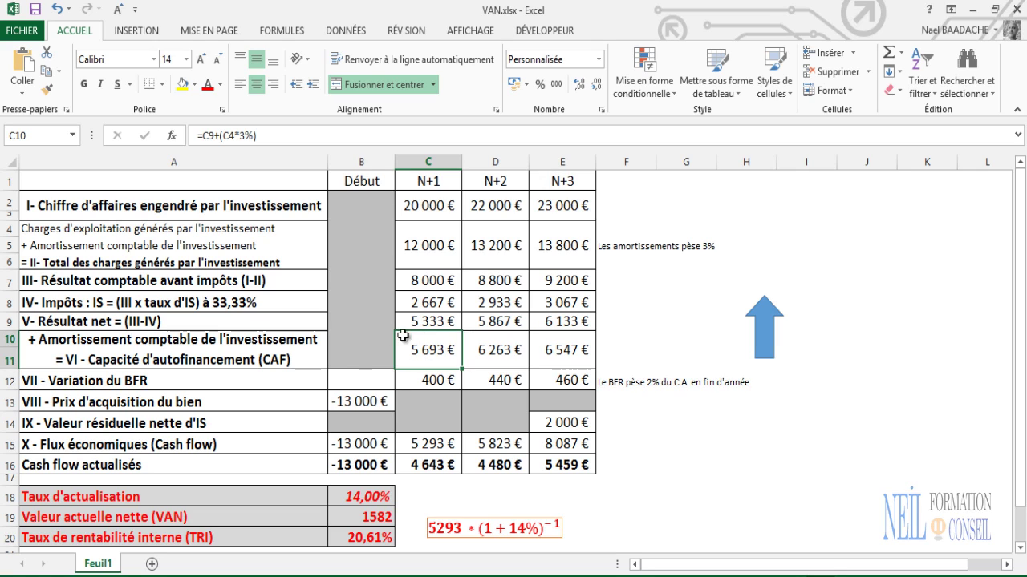
click(423, 322)
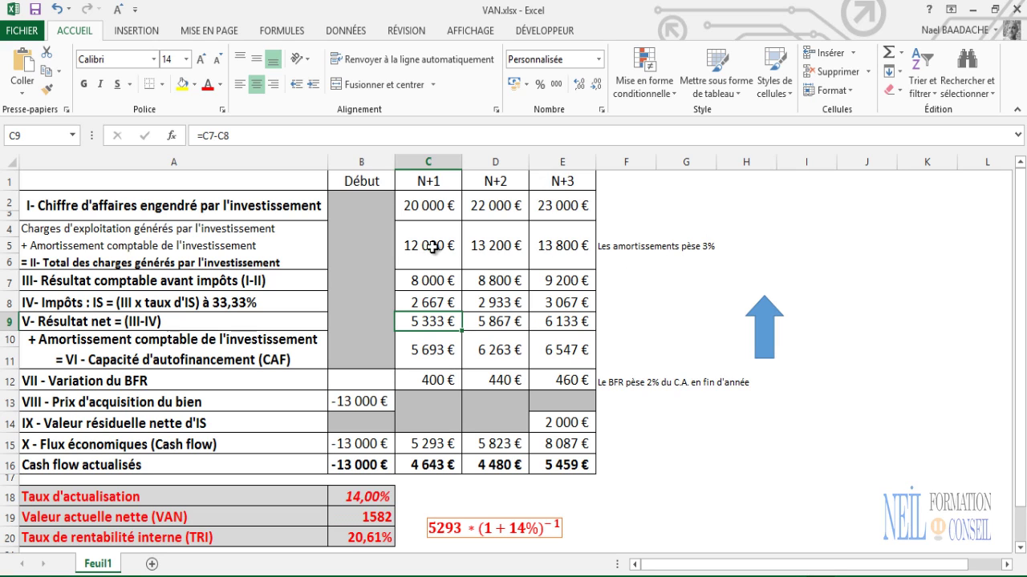
click(431, 358)
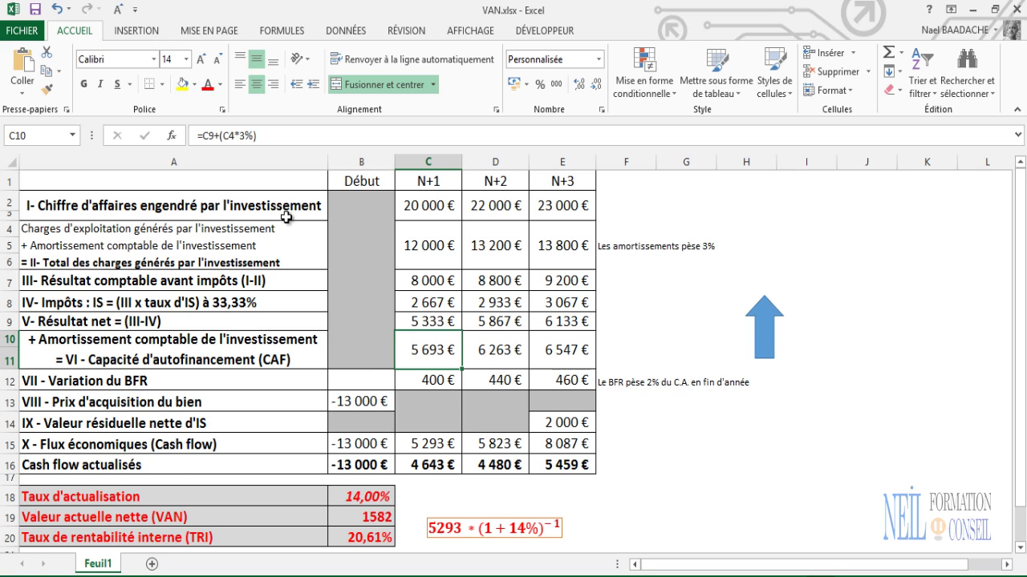
click(429, 379)
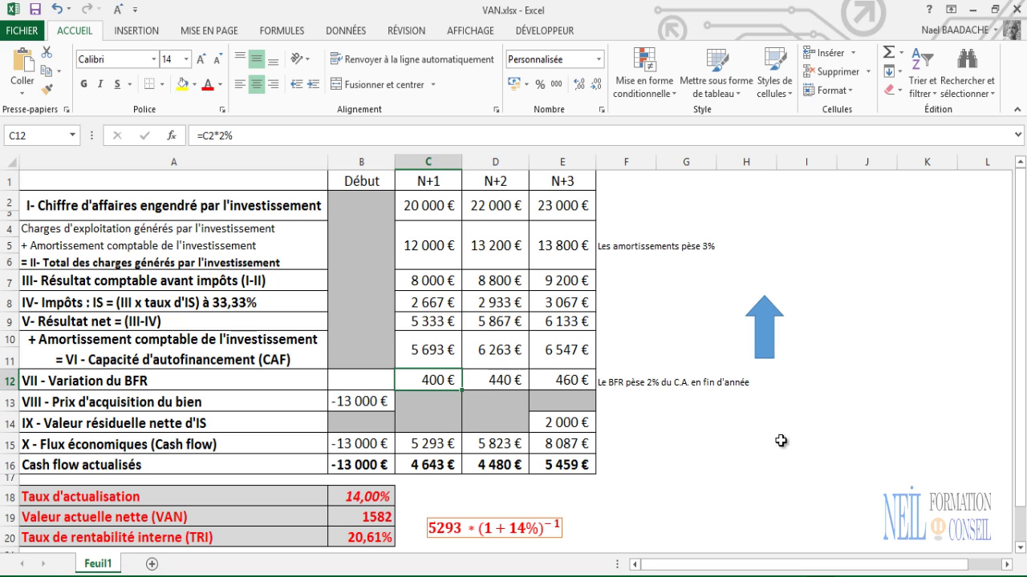
click(777, 340)
drag(777, 341, 814, 309)
click(784, 479)
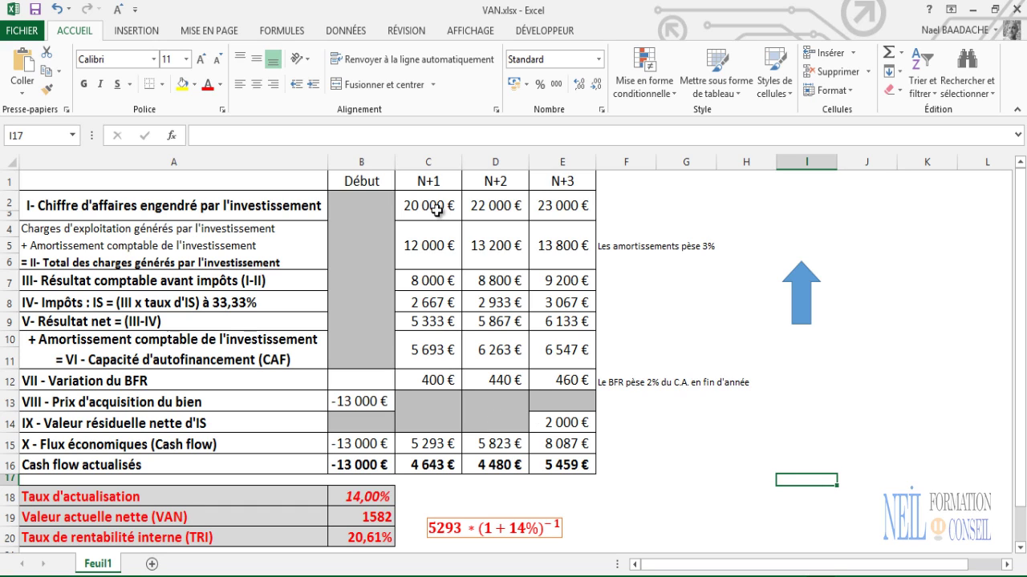
Step: Examine the N+1 cash flow formula in C15 and the N+3 net residual value in E14
click(439, 444)
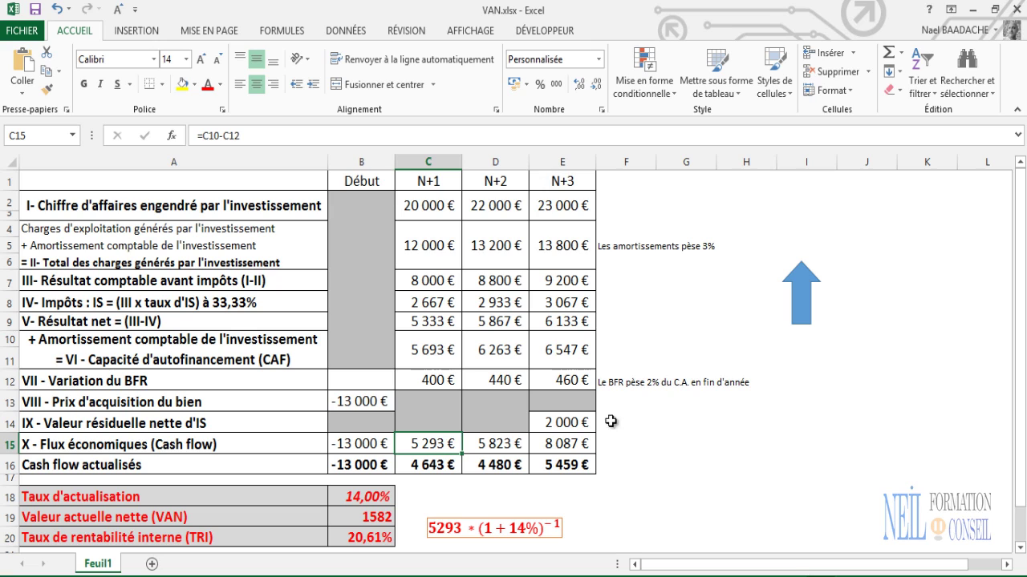
drag(802, 314, 843, 359)
click(806, 443)
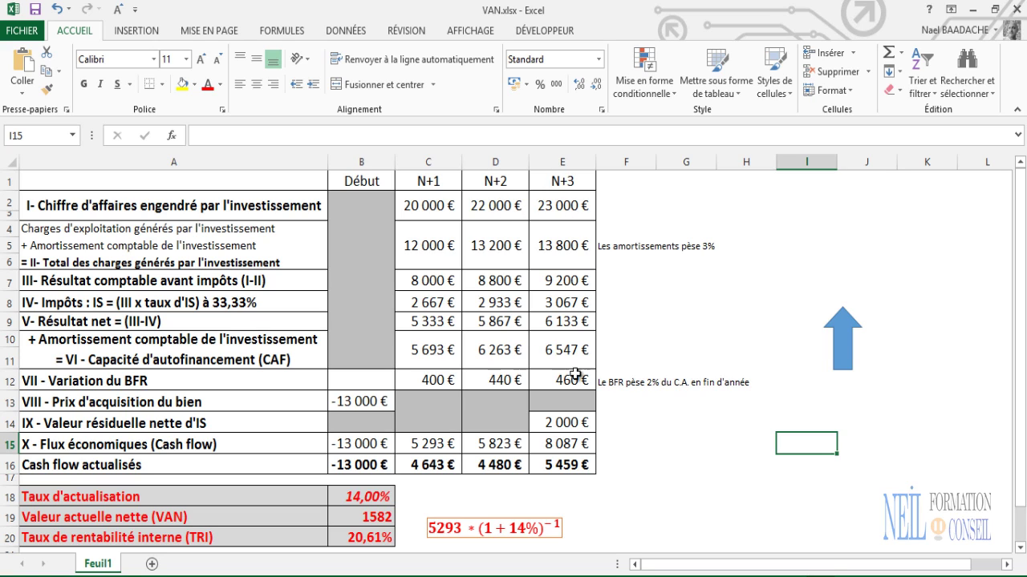
click(564, 425)
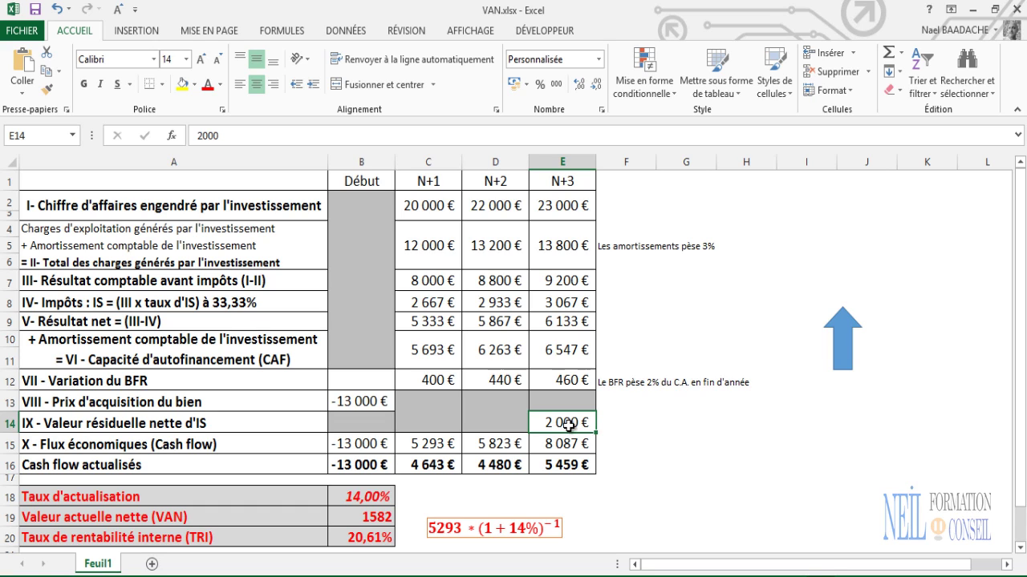
click(720, 446)
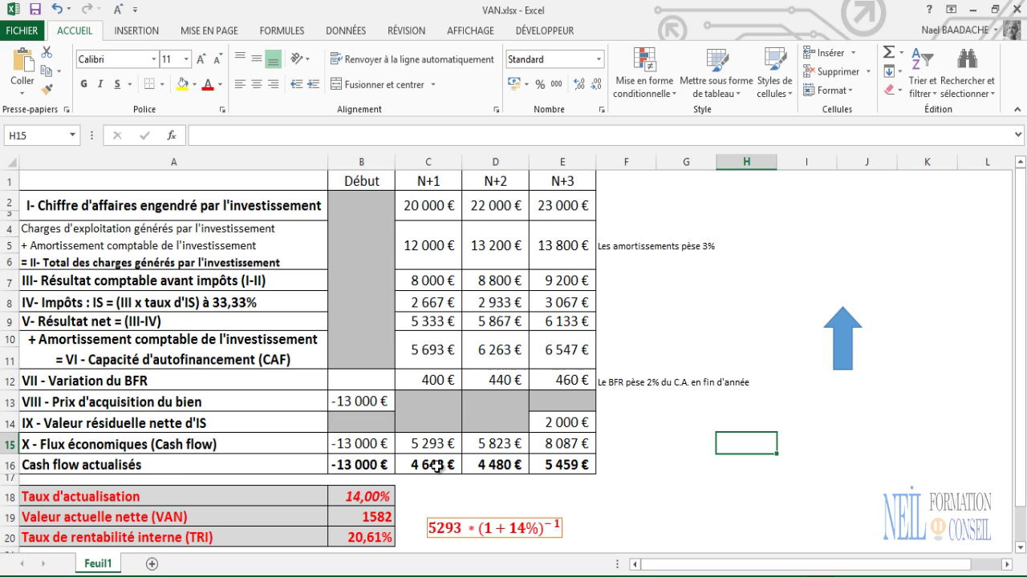
Step: Examine the discounted cash flows in B16 and C16 against the N+1 cash flow, the discount rate and the discounting formula text box
click(363, 466)
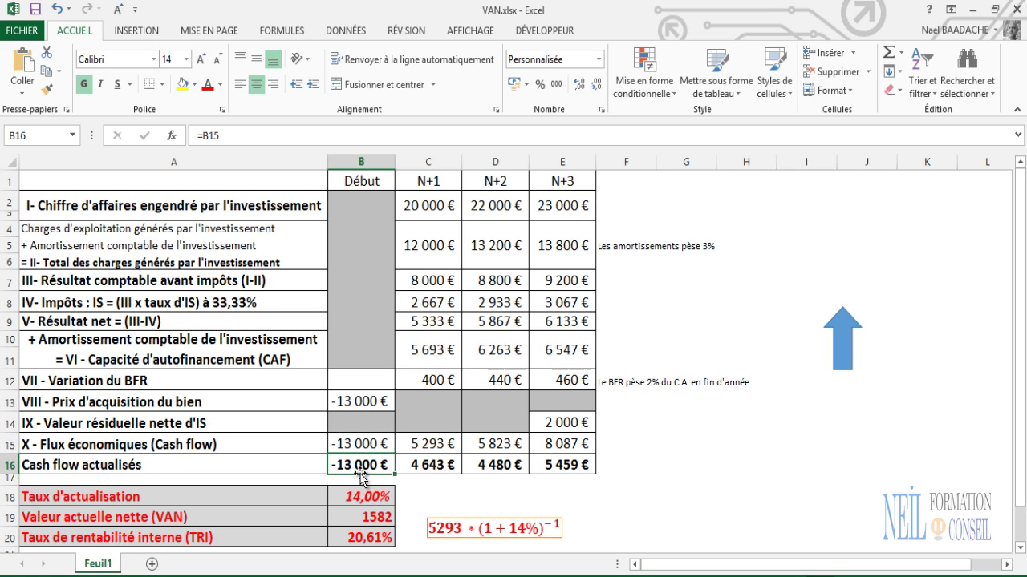
click(435, 445)
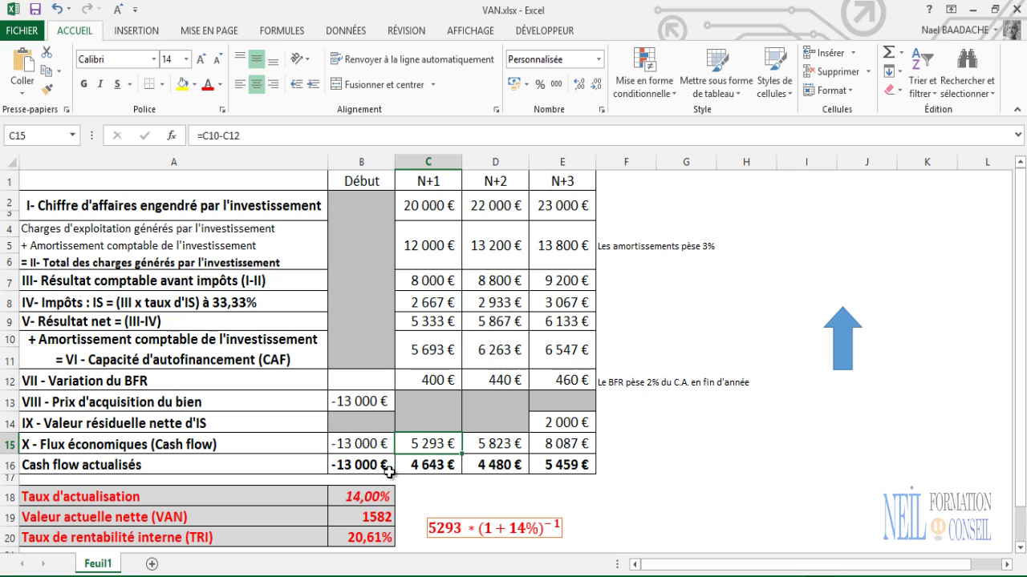
click(365, 495)
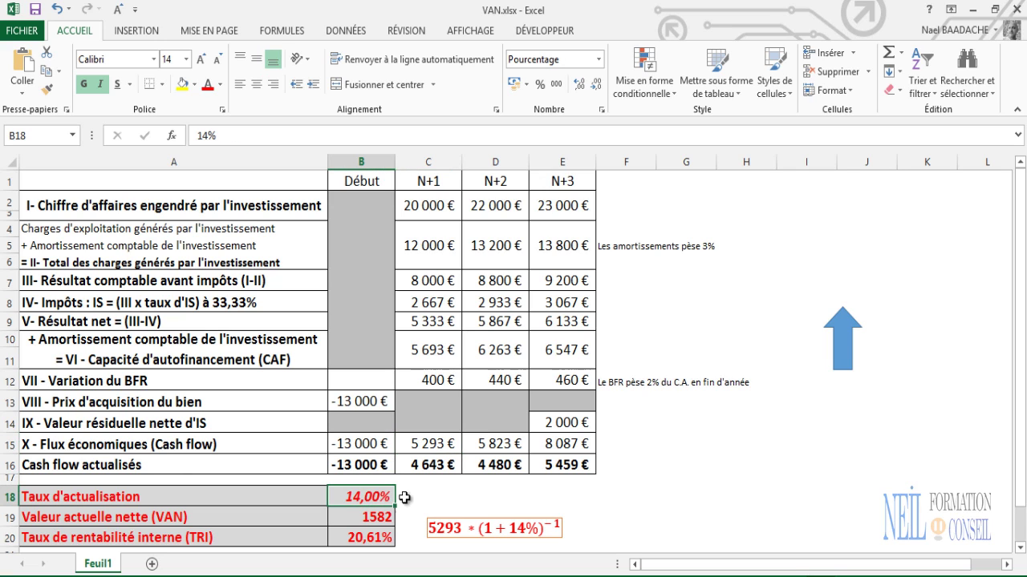
click(437, 447)
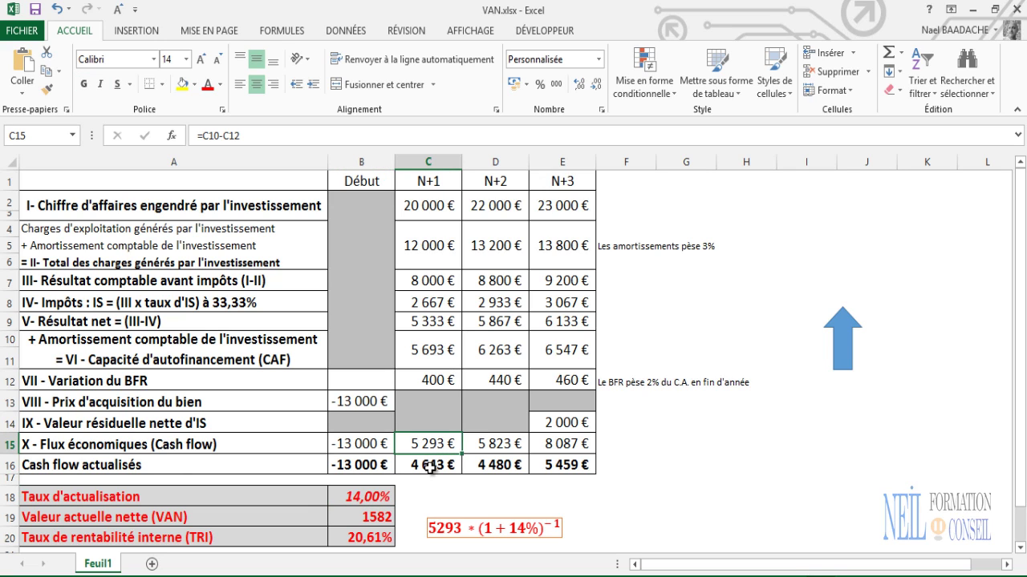
click(434, 467)
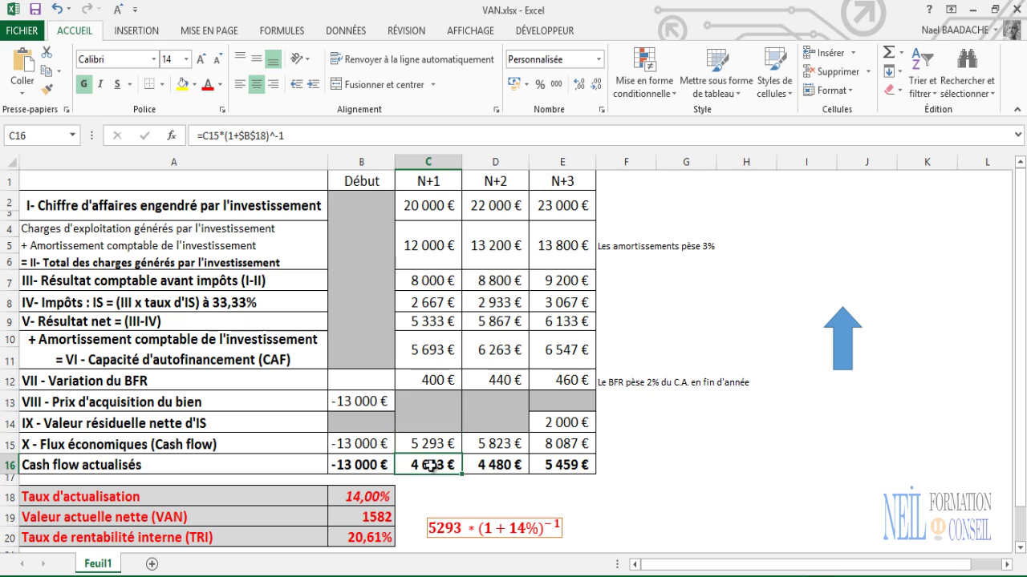
click(513, 526)
key(Escape)
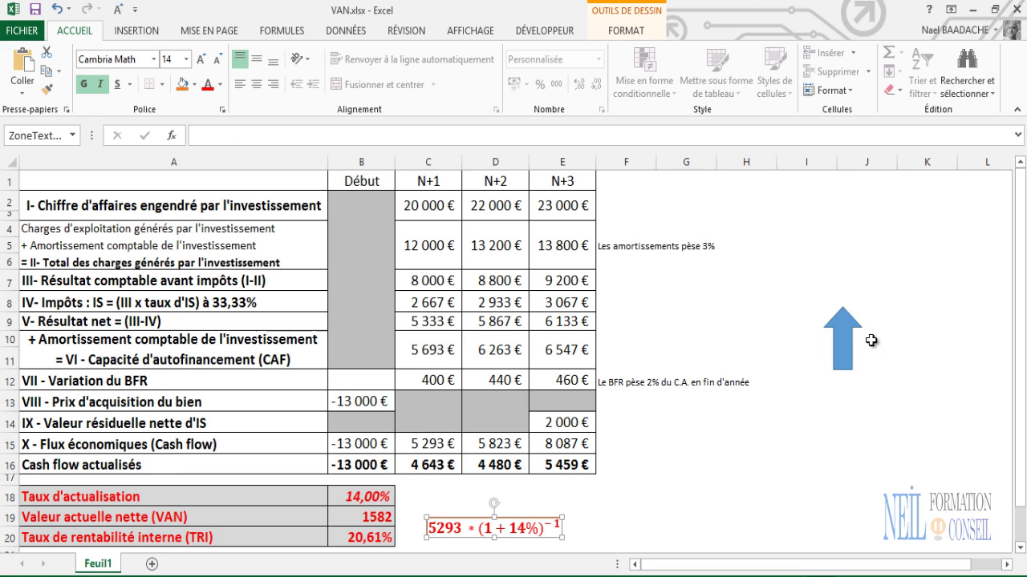
Step: Place the blue arrow directly beneath the discounting formula text box so that it points up at it
drag(846, 359, 529, 187)
scroll(662, 388, up, 7)
drag(535, 486, 497, 352)
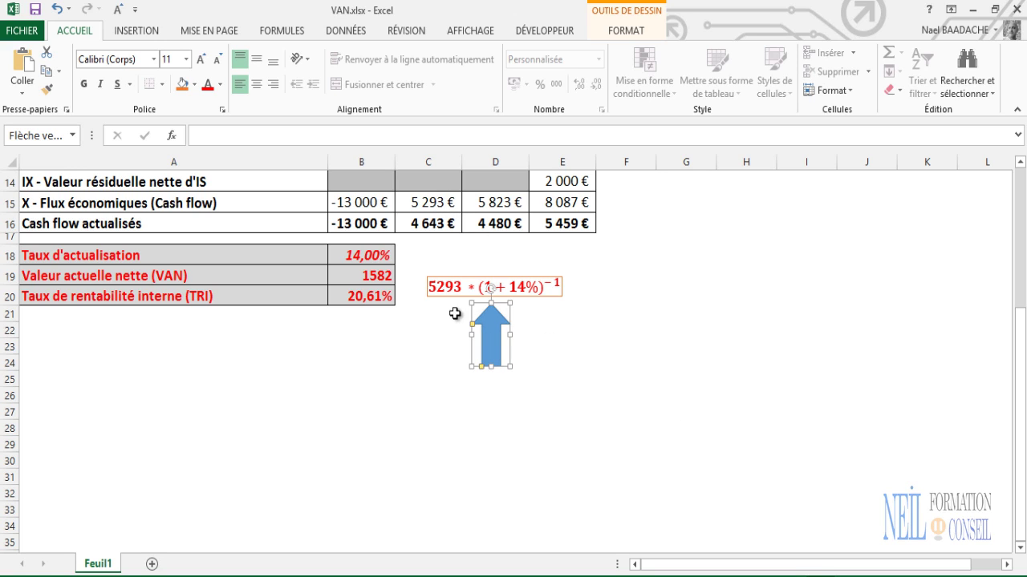
click(694, 347)
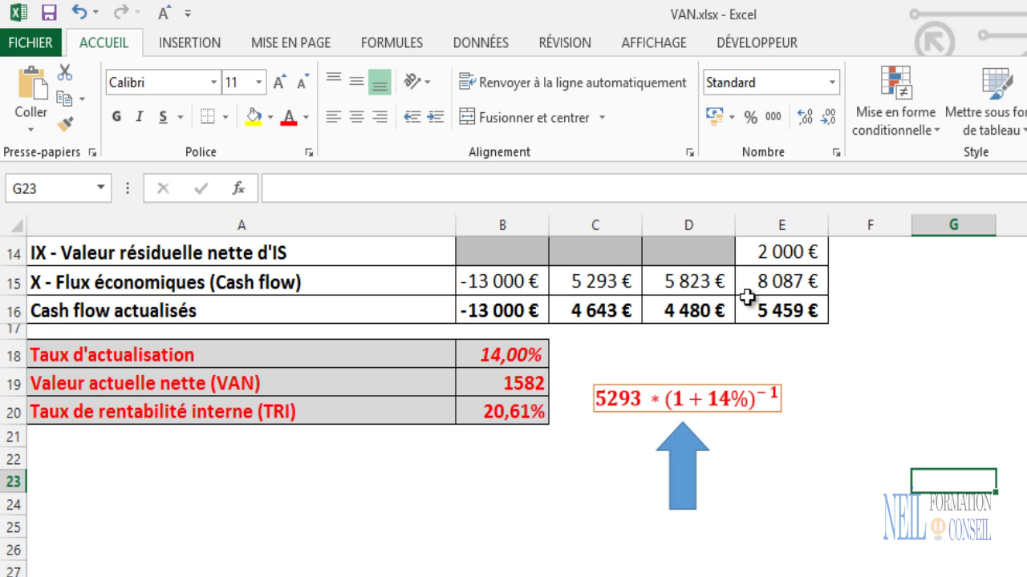
click(848, 438)
Step: Clear the N+1 discounted cash flow in C16 and rebuild it as =C15*(1+B18)^-1
scroll(791, 434, up, 5)
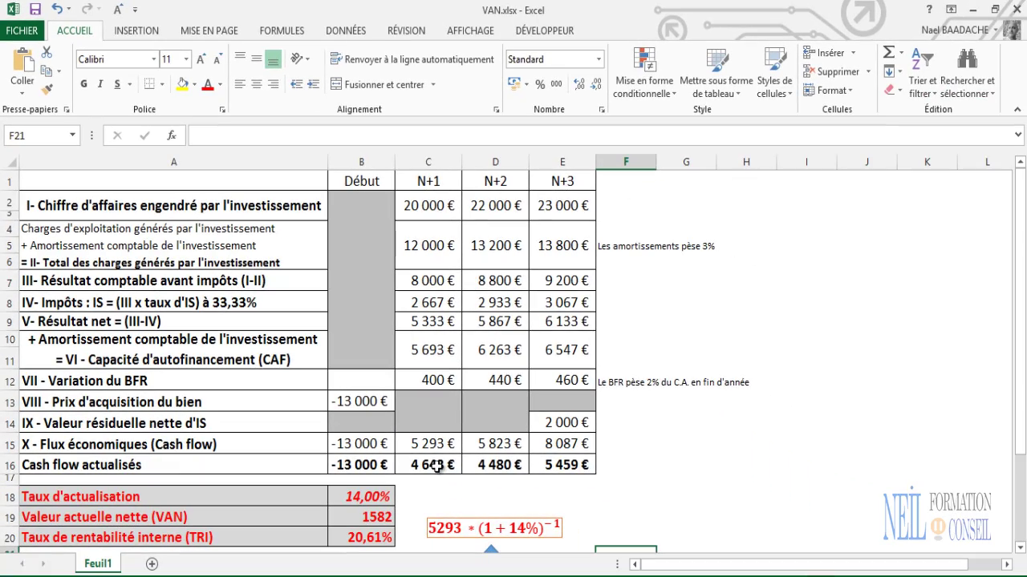
click(435, 466)
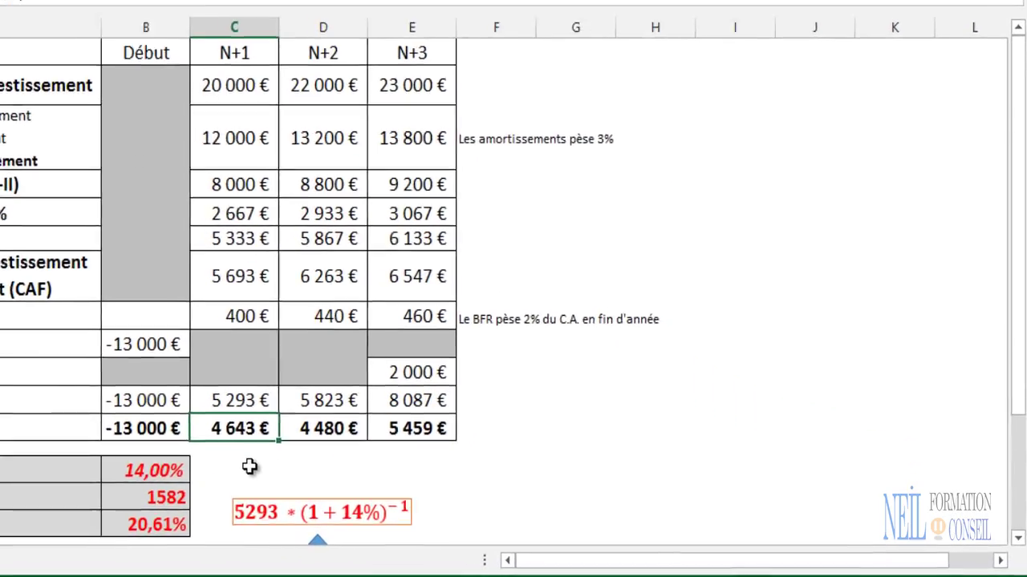
key(Delete)
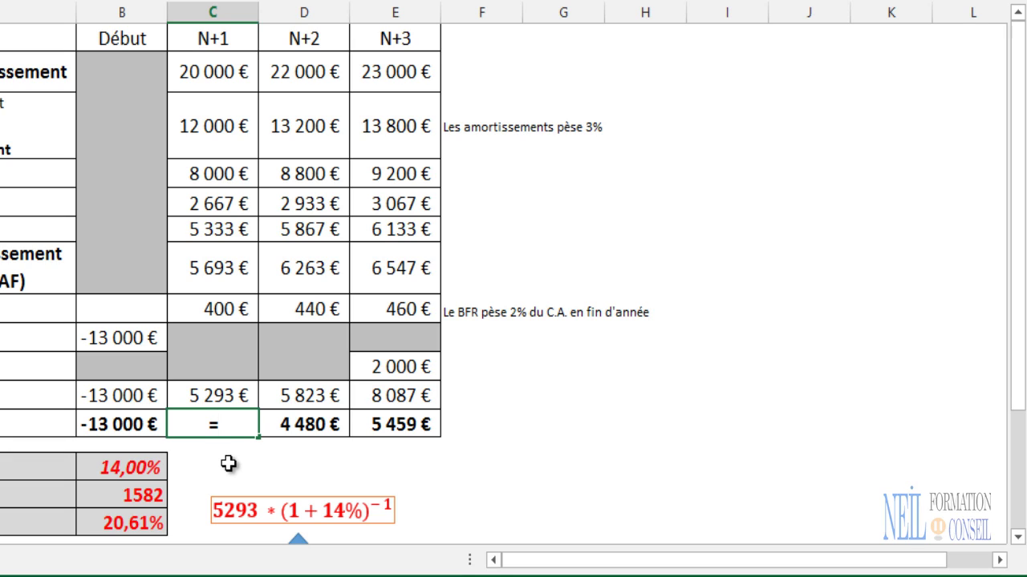
click(214, 401)
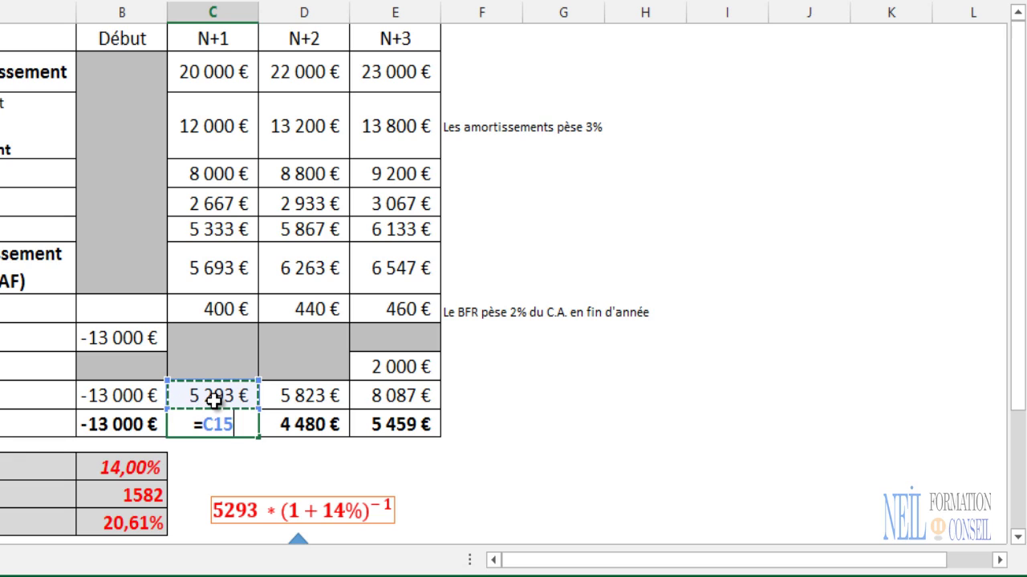
text(*(1+)
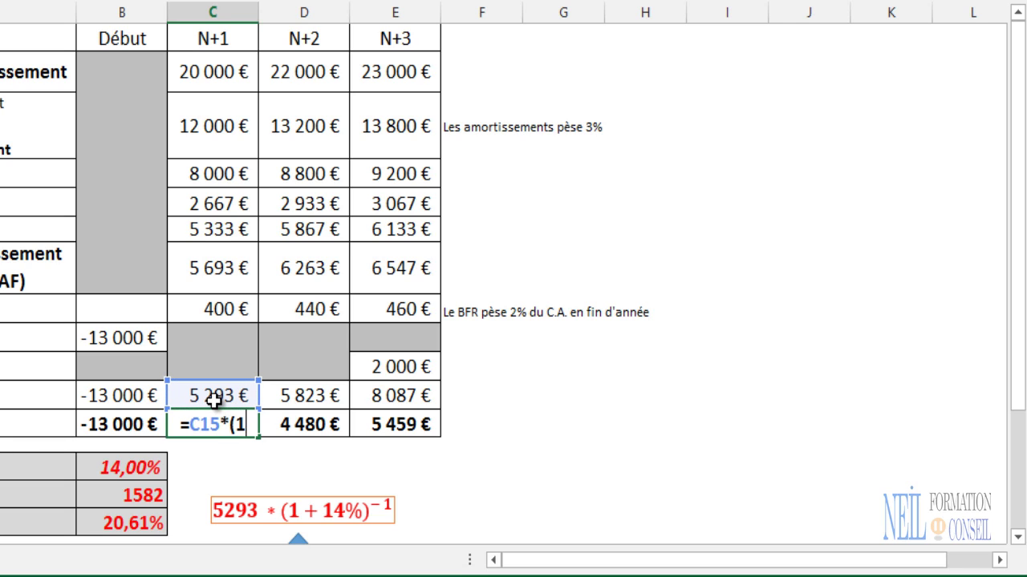
click(104, 466)
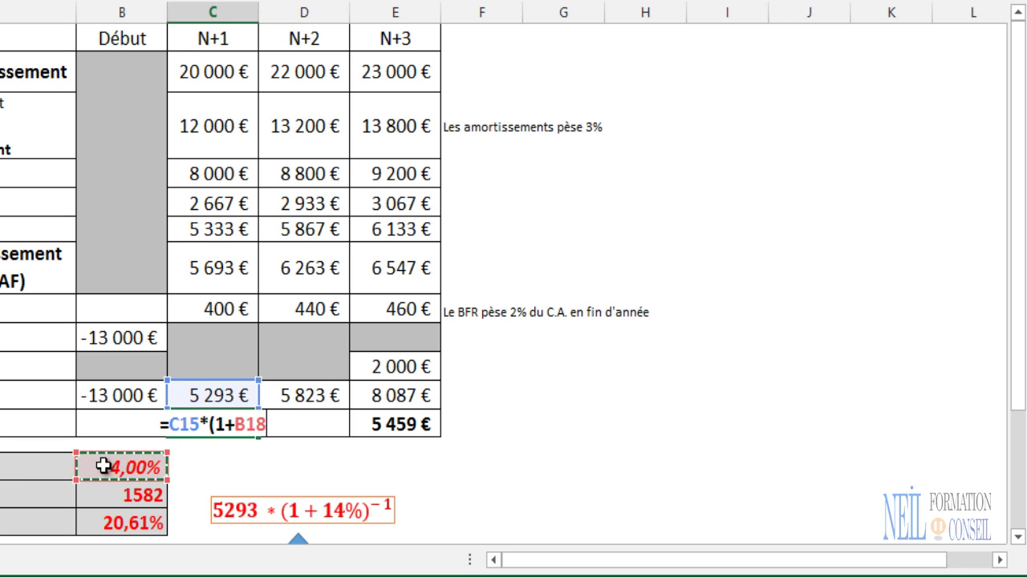
text())
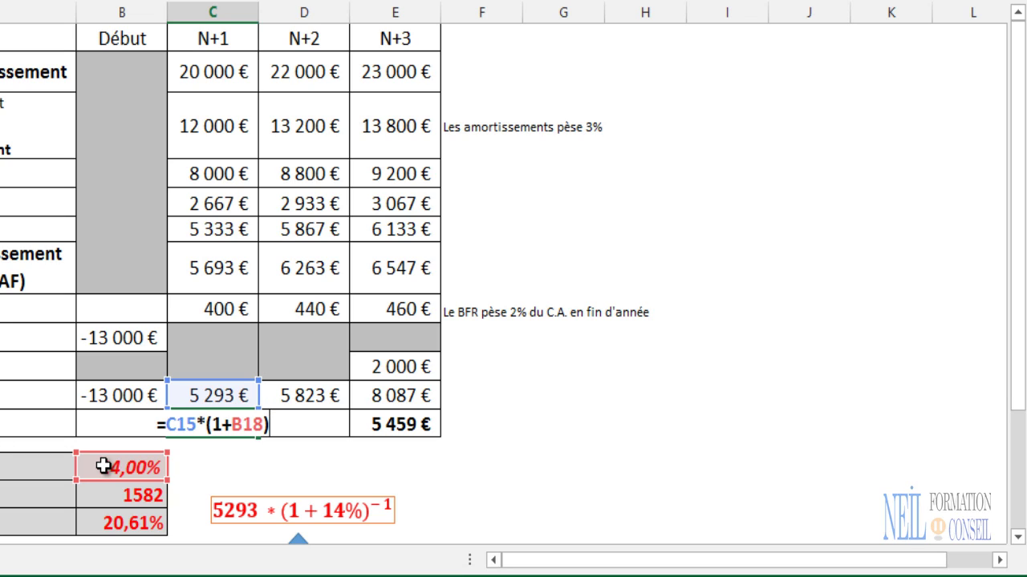
text(^)
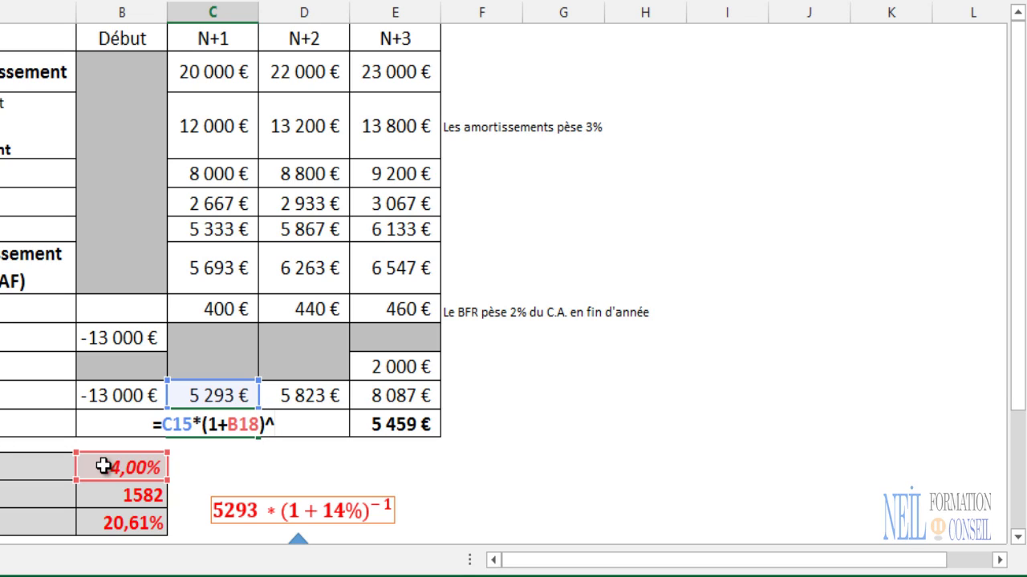
text(-1)
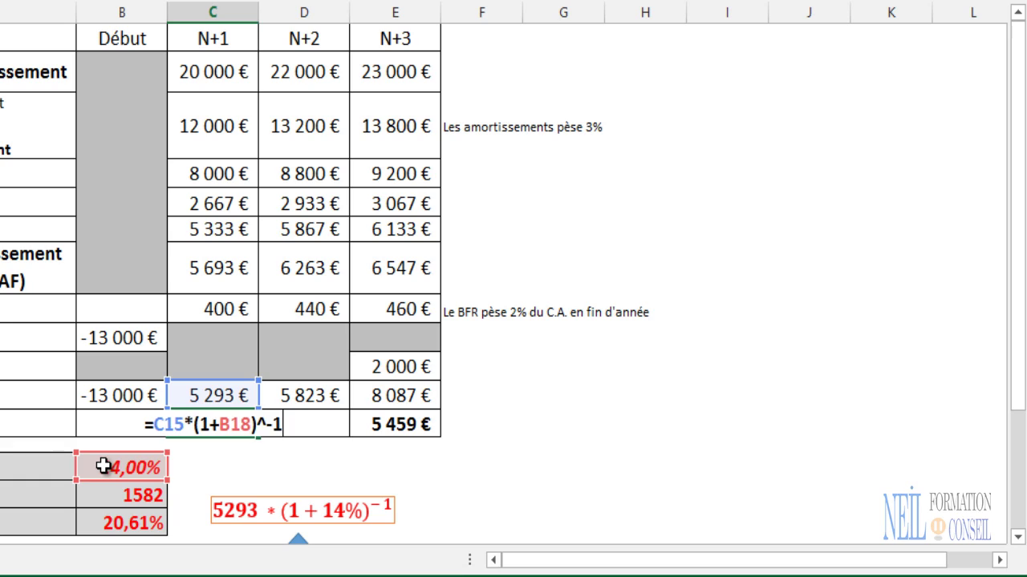
key(Return)
click(228, 424)
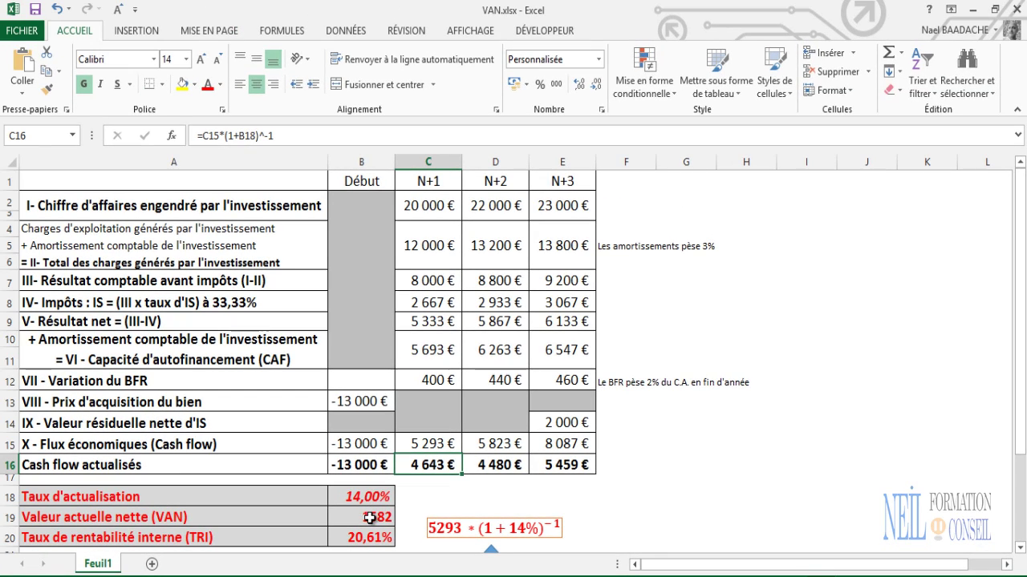
Step: Clear the net present value in B19 and rebuild it as =B13+VAN(B18;C15;D15;E15)
click(368, 519)
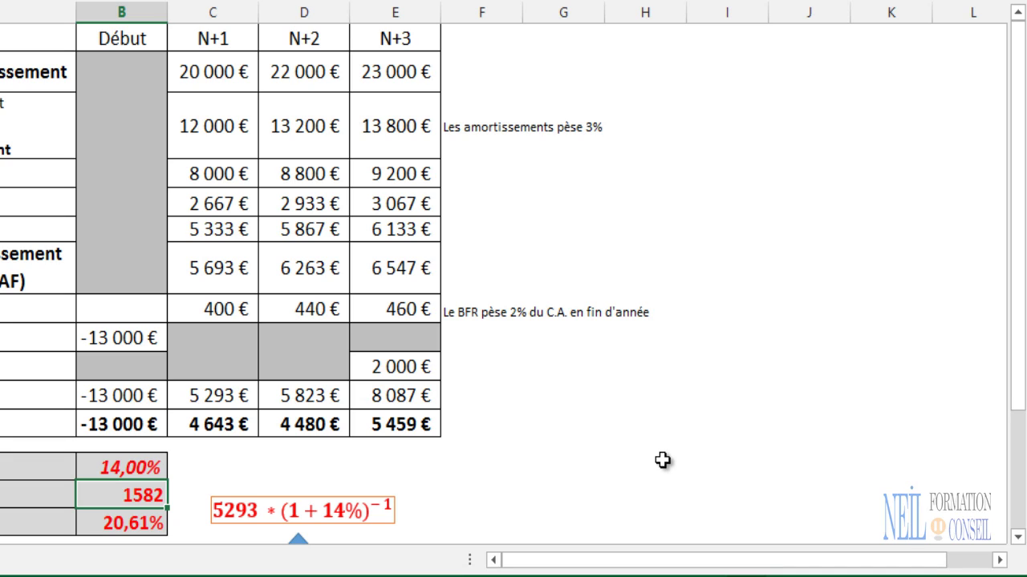
key(Delete)
text(=)
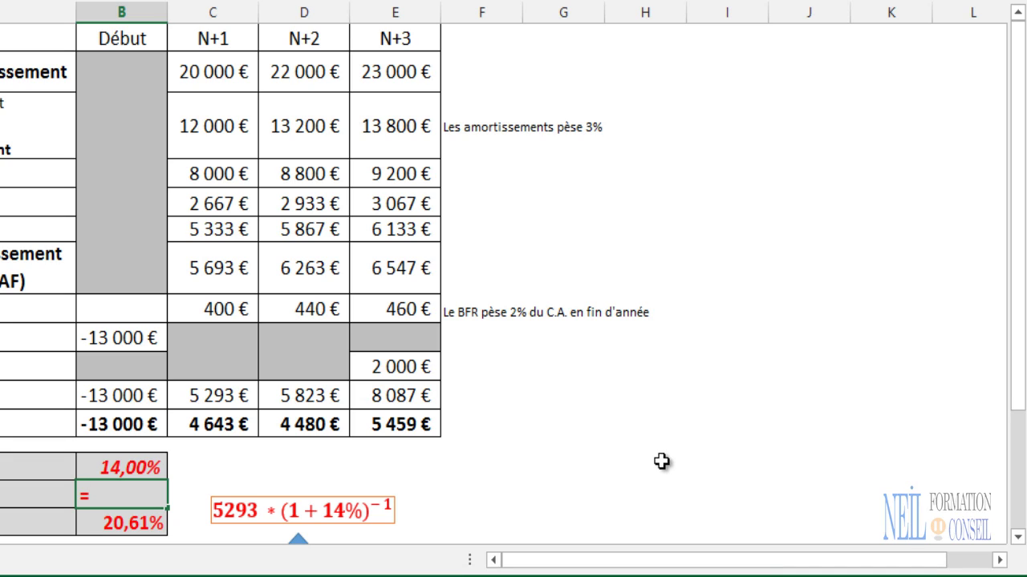
click(124, 343)
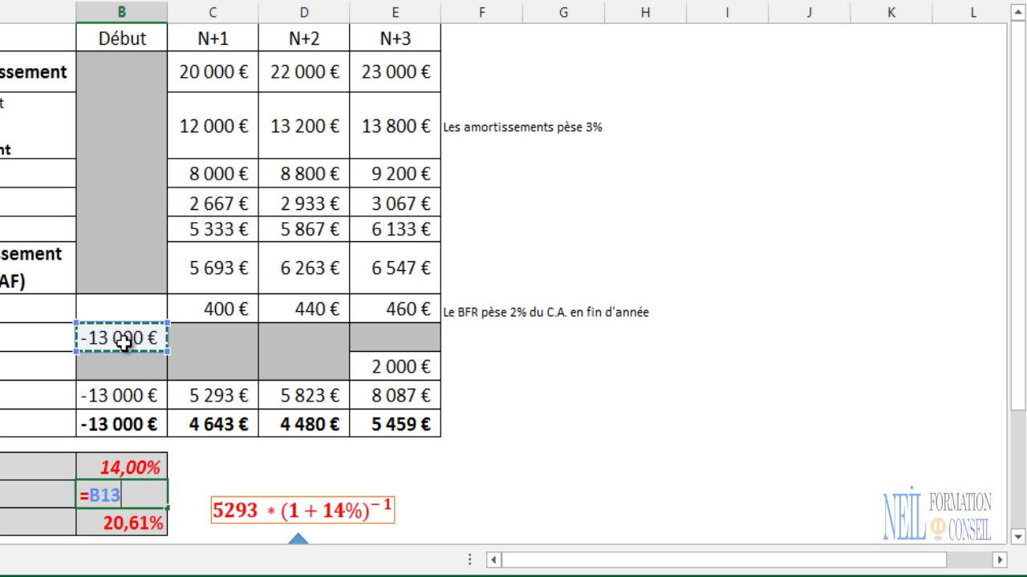
text(+VAN()
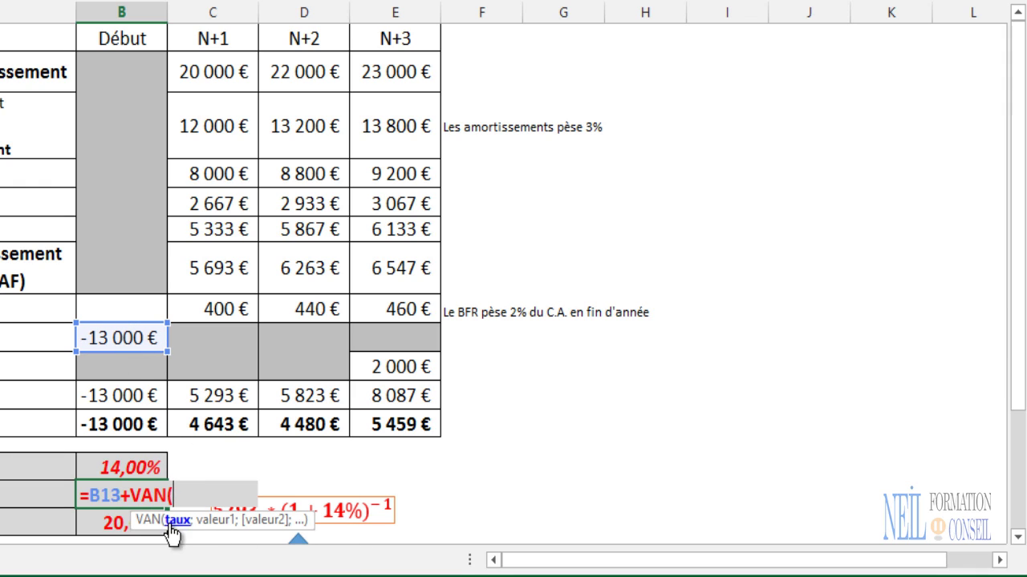
click(122, 467)
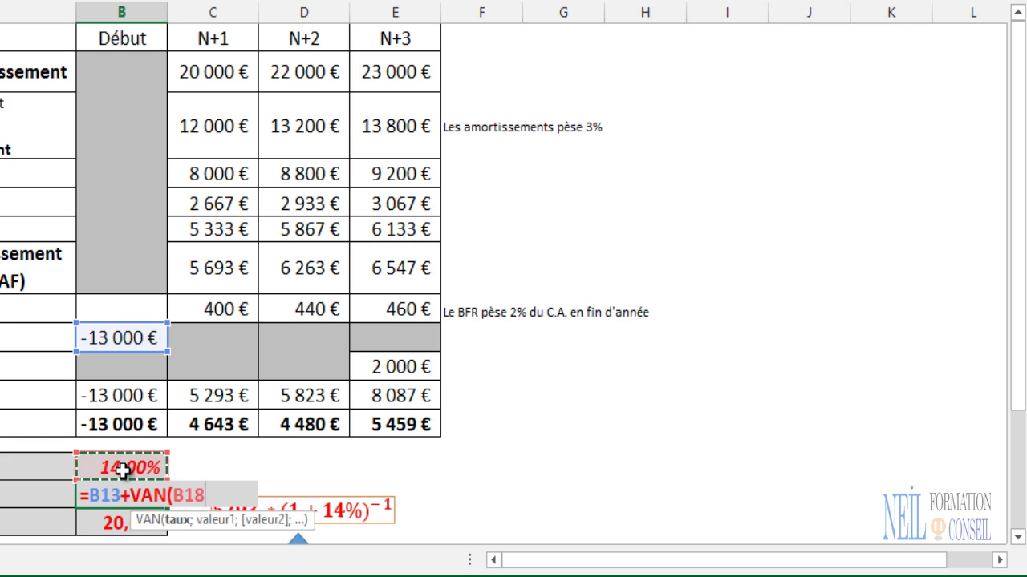
text(;)
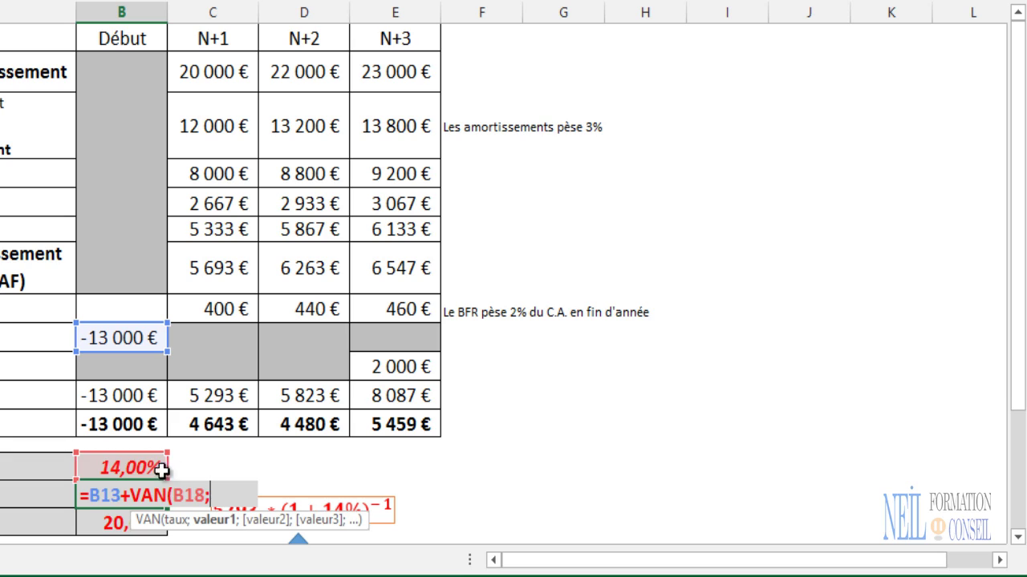
click(216, 398)
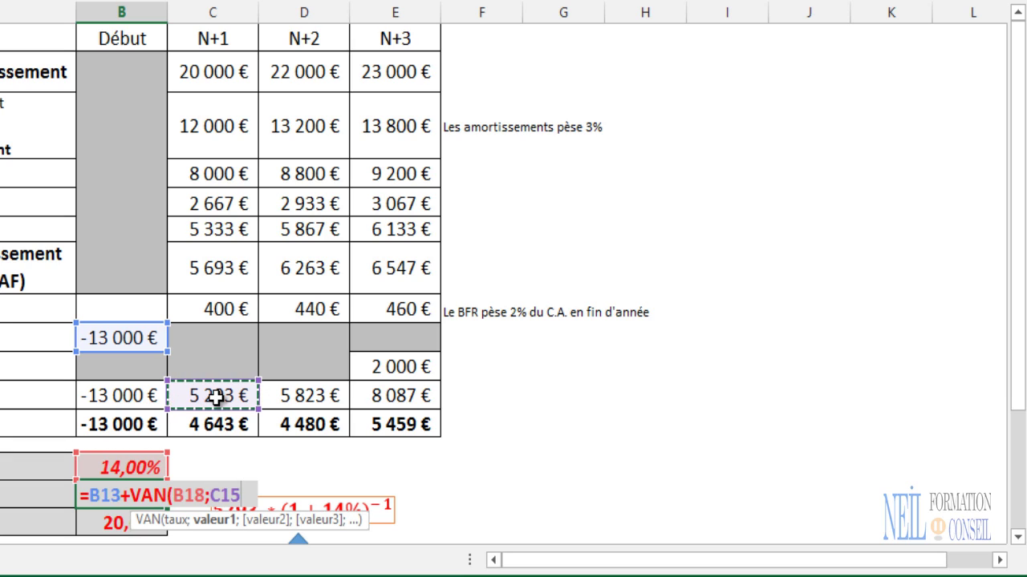
text(;)
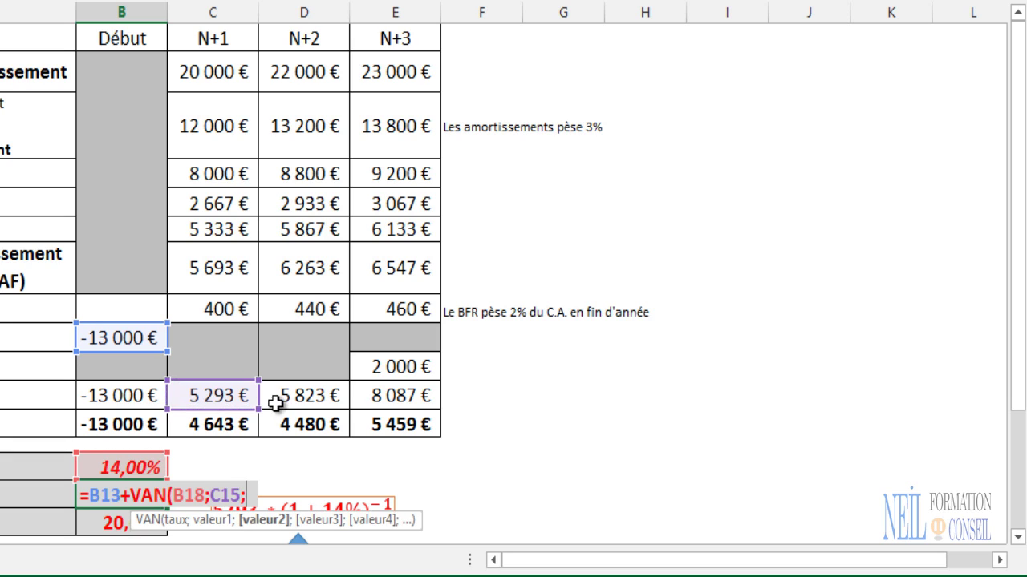
click(310, 401)
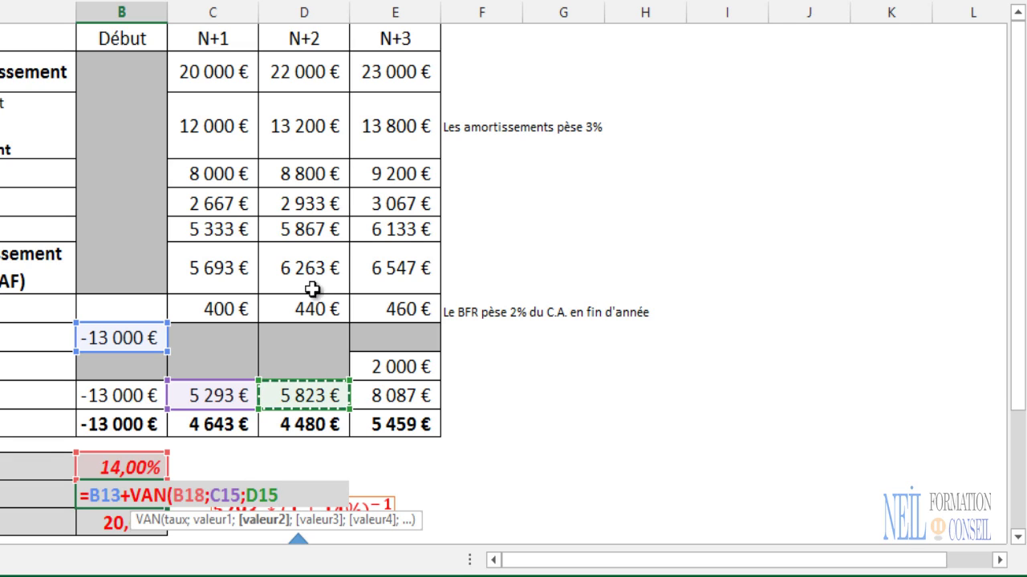
text(;)
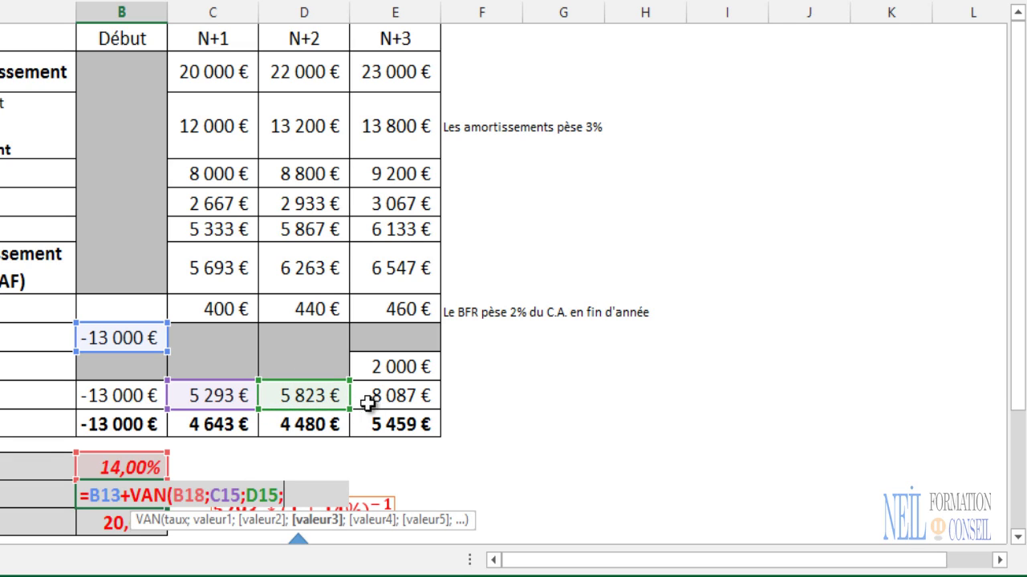
click(393, 399)
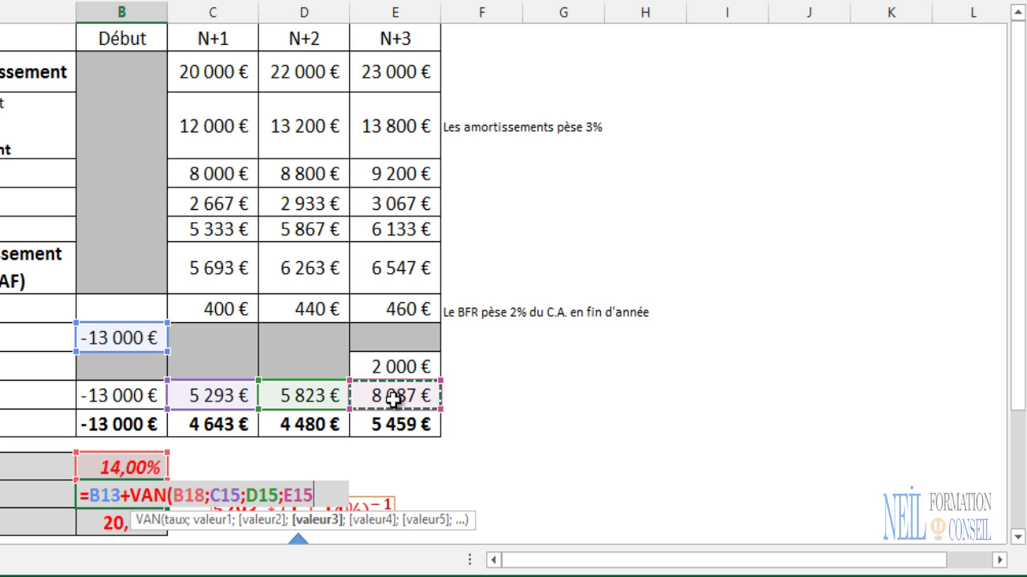
text())
key(Return)
key(Up)
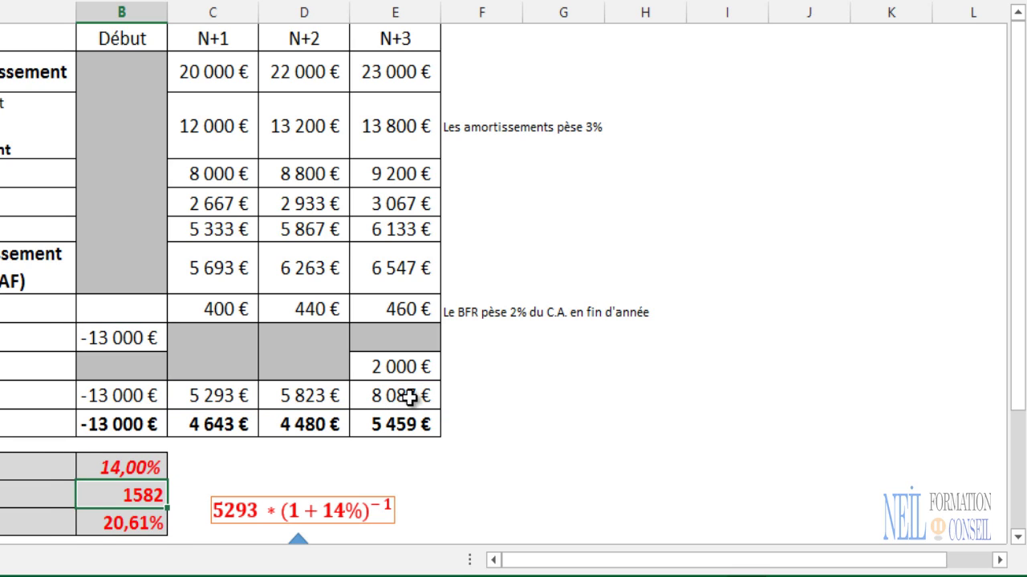
Step: Clear the internal rate of return in B20 and rebuild it as =TRI(B15:E15) over the cash flow row
click(139, 527)
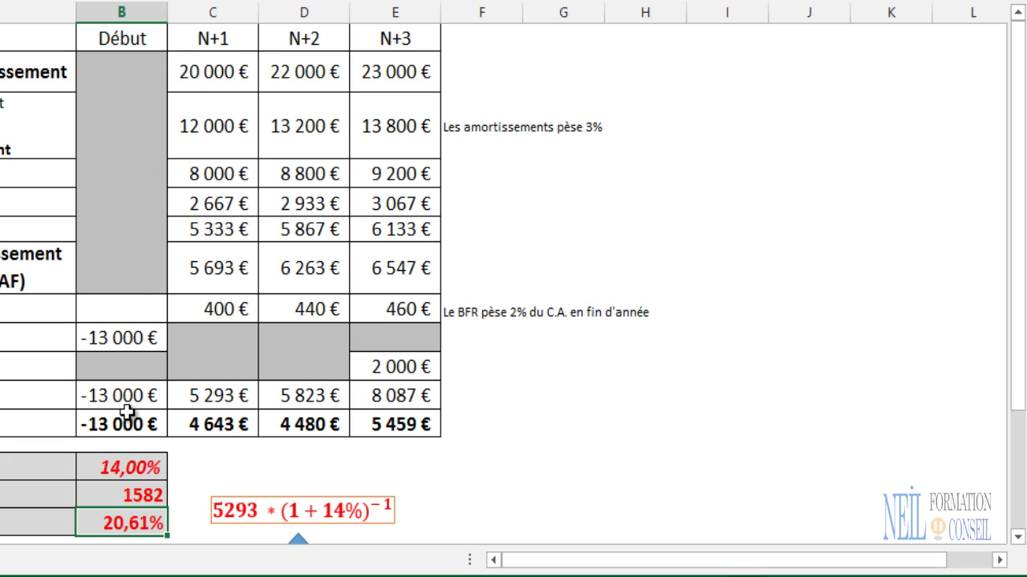
key(Delete)
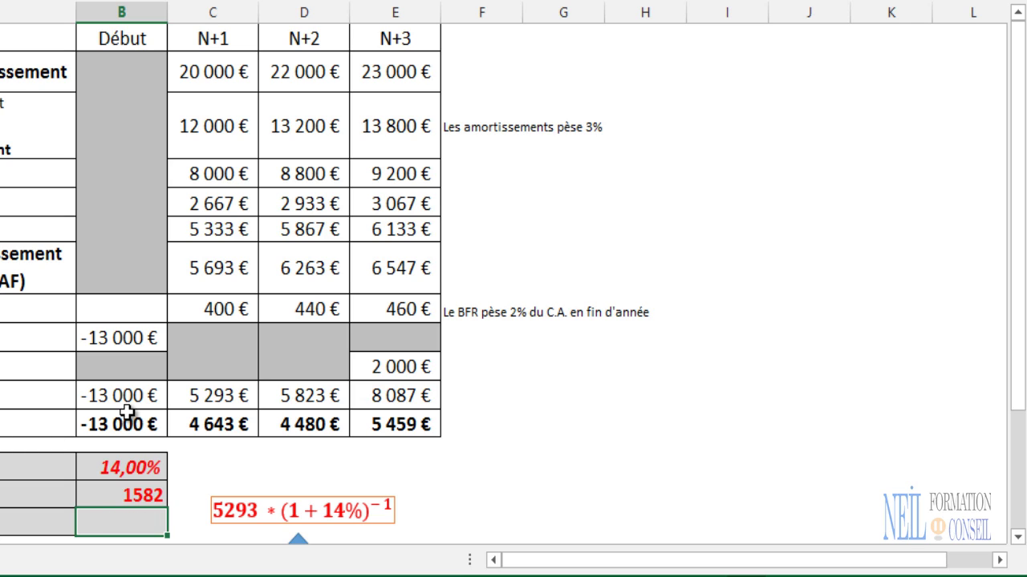
text(=TRI()
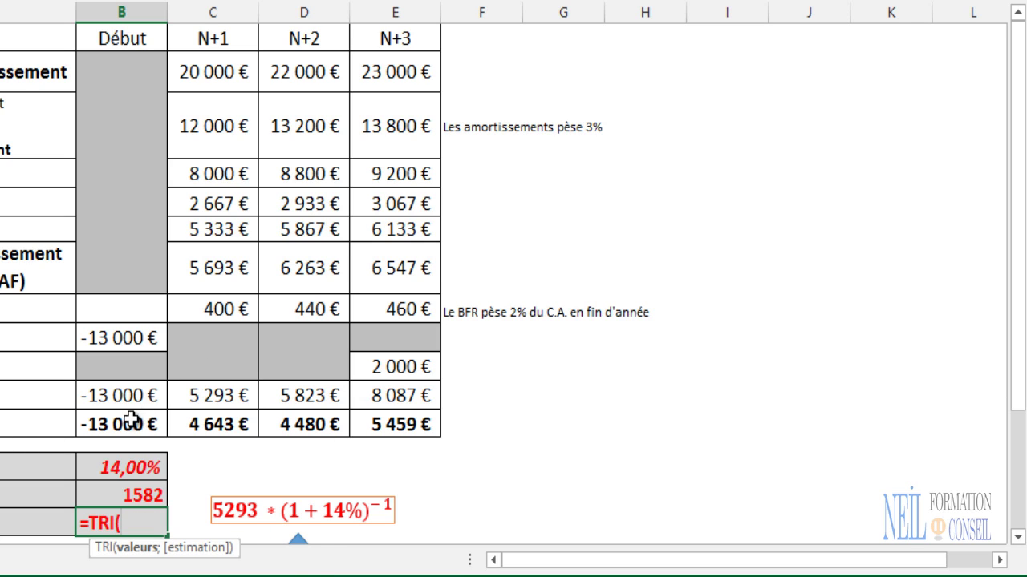
drag(119, 396, 398, 394)
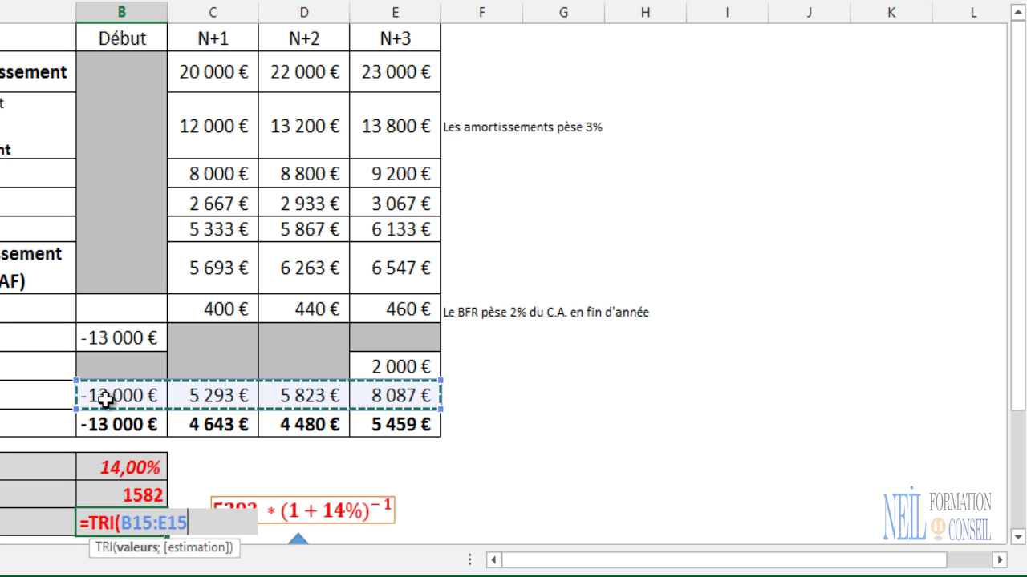
key(Return)
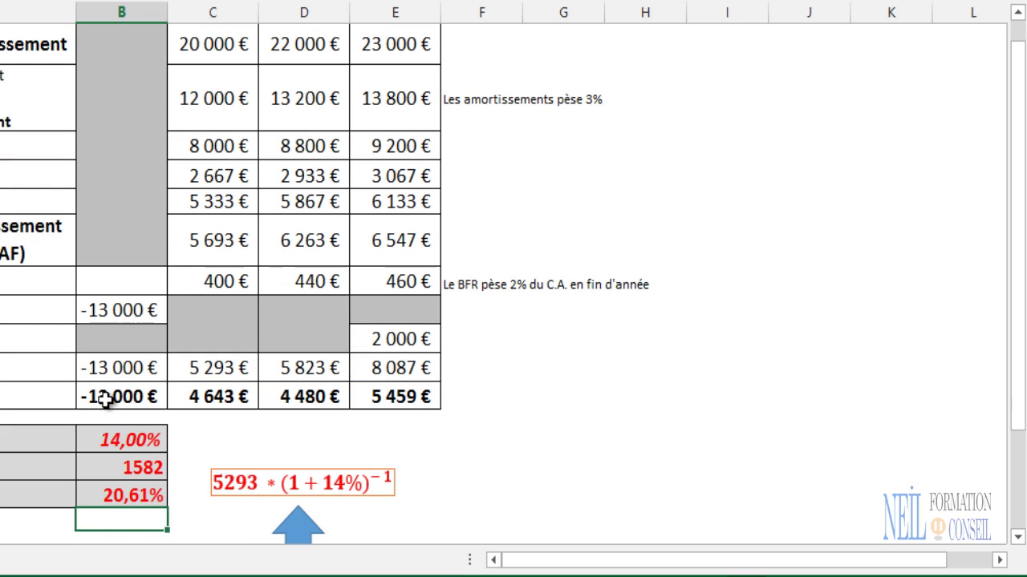
Step: Compare the internal rate of return in B20 with the discount rate in B18
click(126, 499)
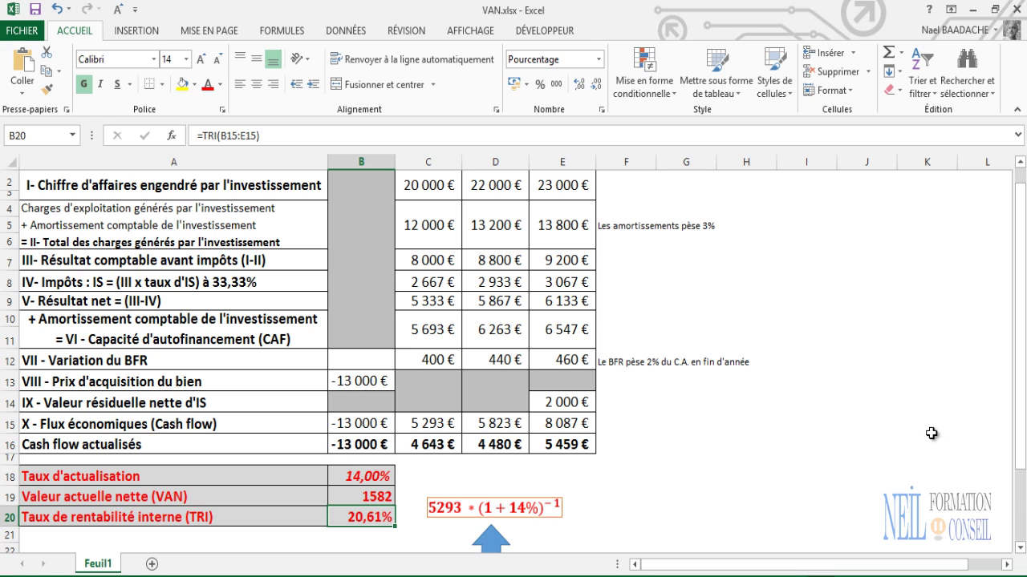
click(368, 480)
click(741, 476)
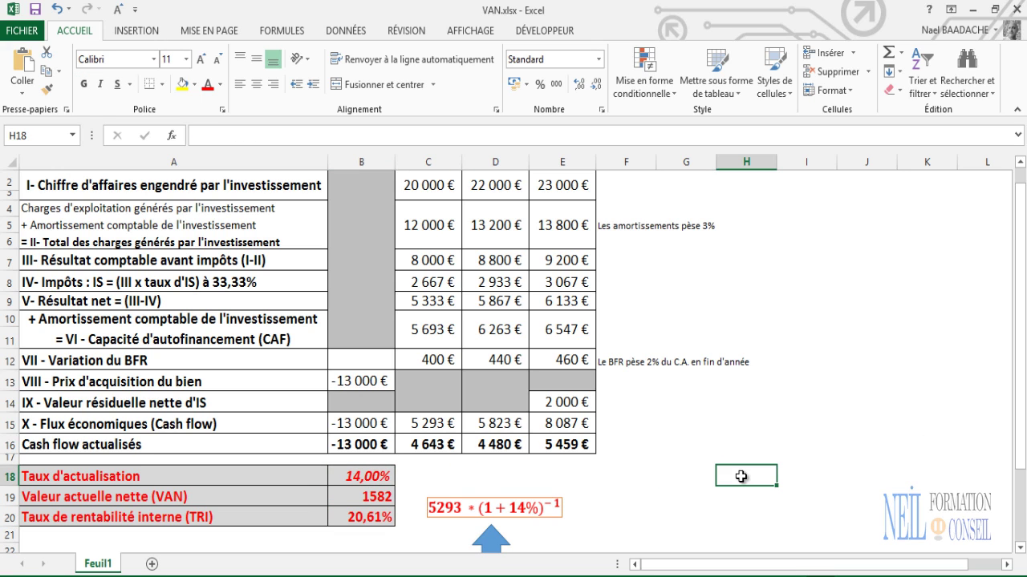
scroll(740, 476, up, 1)
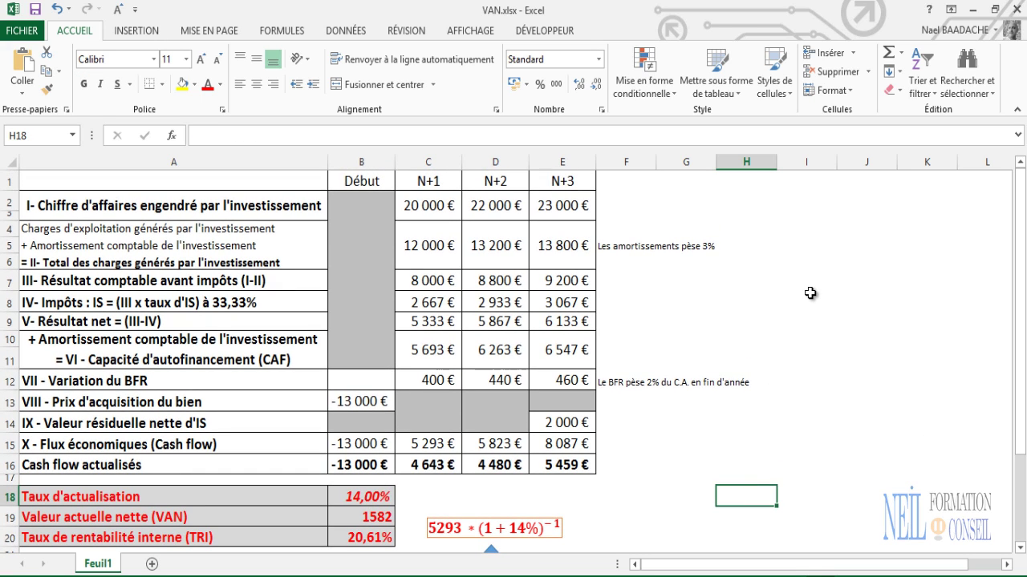